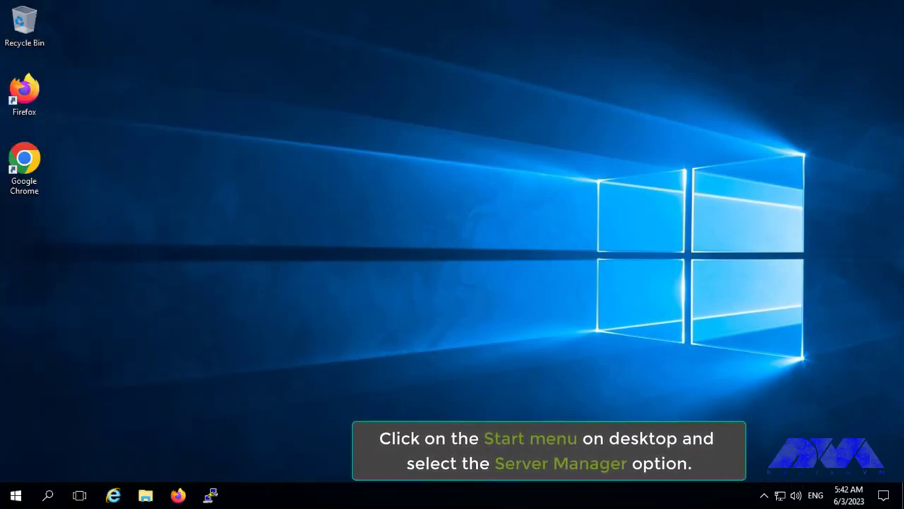
# Start adding roles and features in Server Manager, using a role-based or feature-based installation on the default server from the server pool.
pyautogui.press('super')
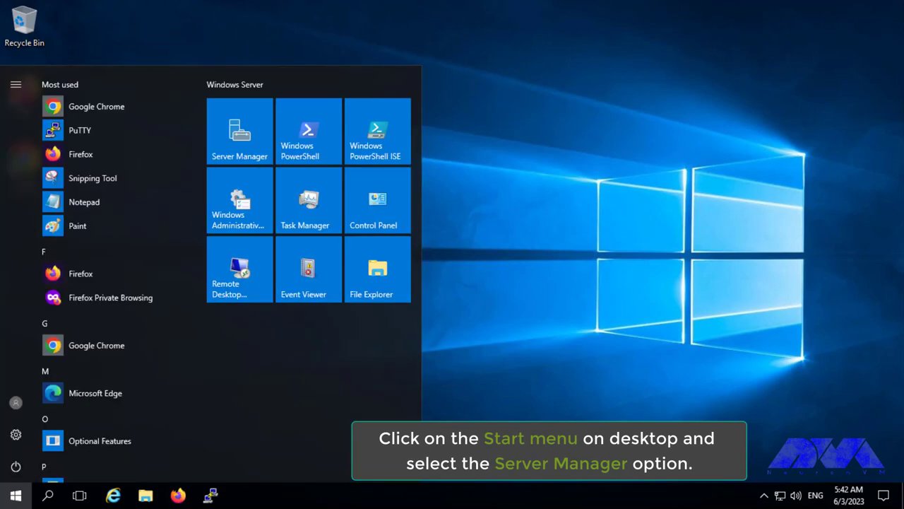
pyautogui.click(262, 141)
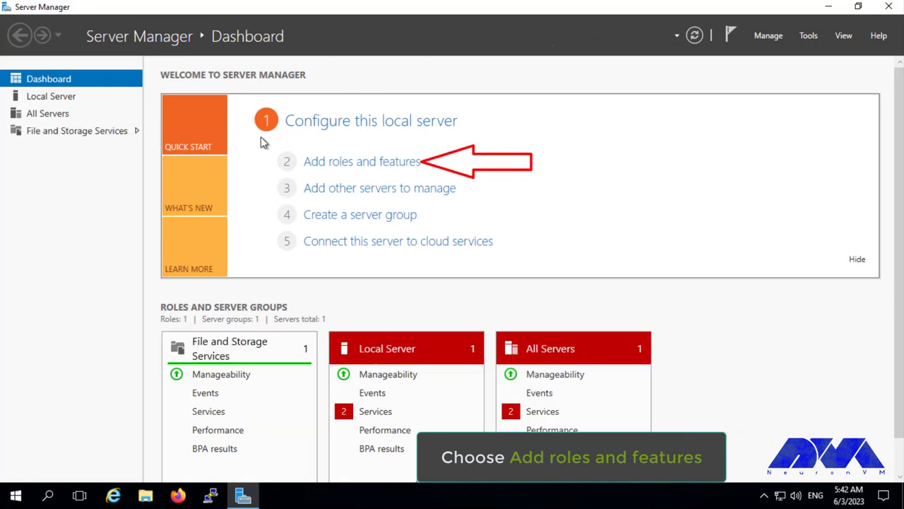
pyautogui.click(325, 162)
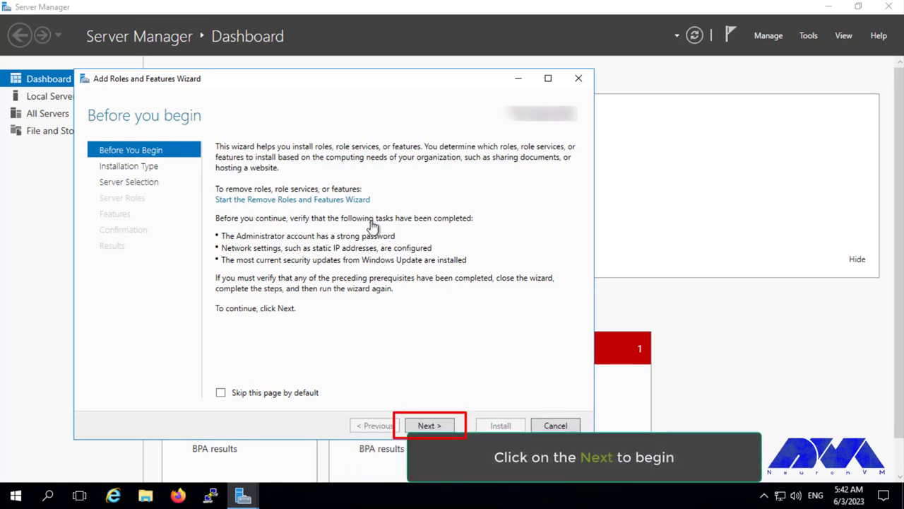
pyautogui.click(429, 426)
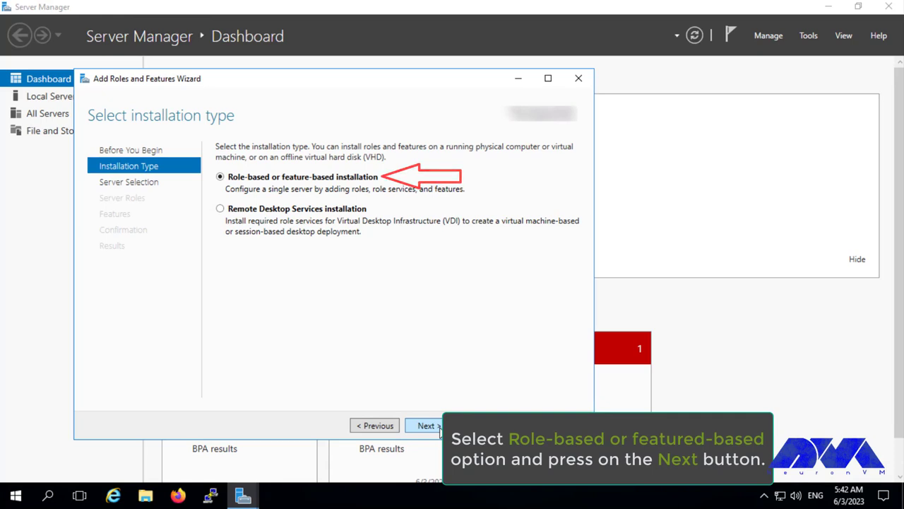
pyautogui.click(439, 428)
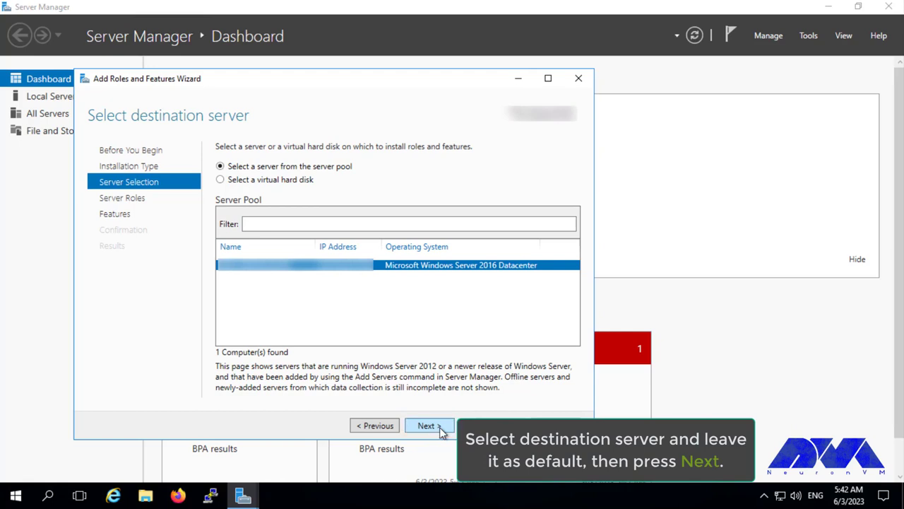
pyautogui.click(440, 428)
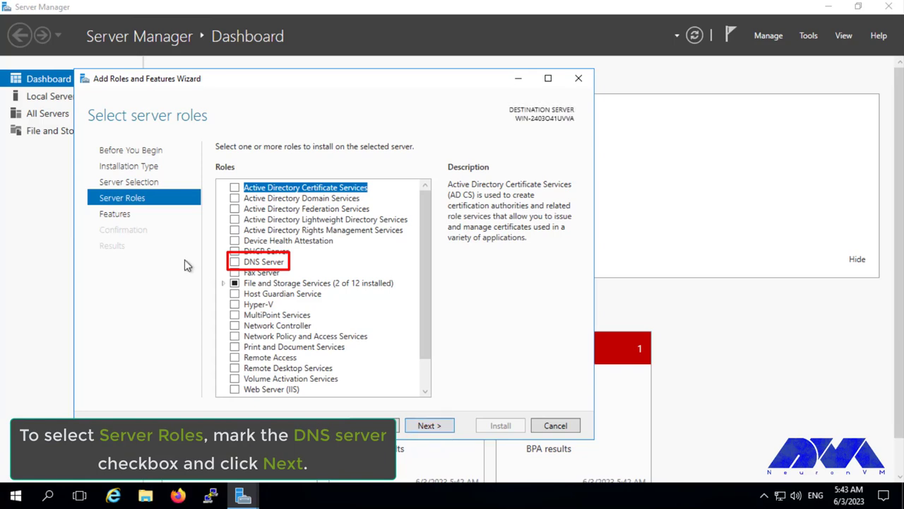
# Select the DNS Server role with its required management tools and continue past the static IP address validation.
pyautogui.click(235, 263)
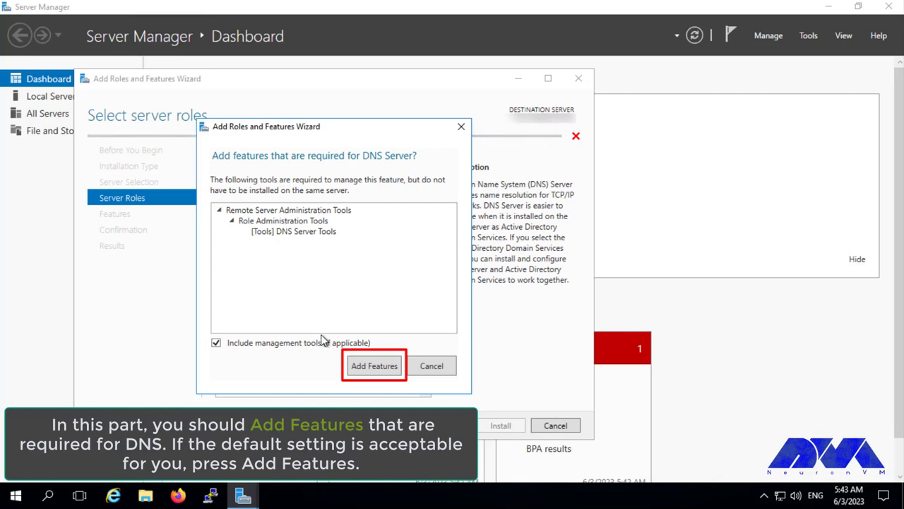
pyautogui.click(375, 368)
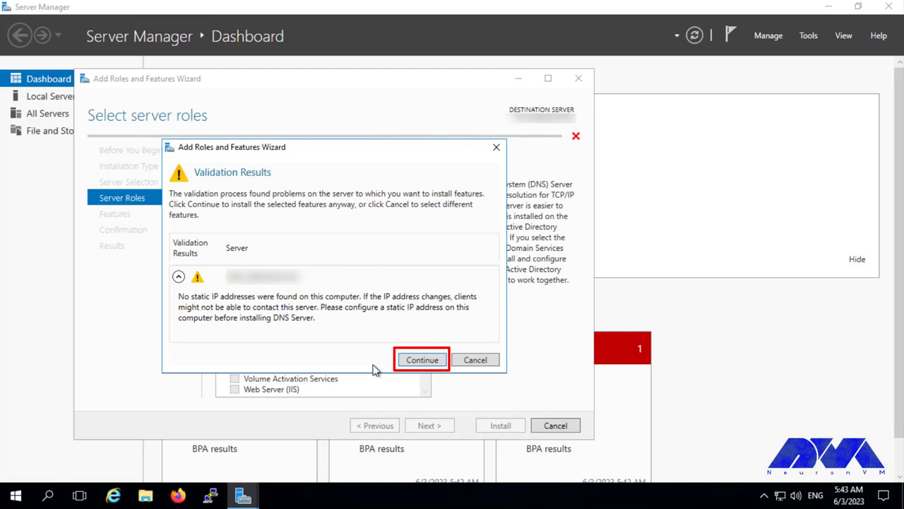
pyautogui.click(410, 362)
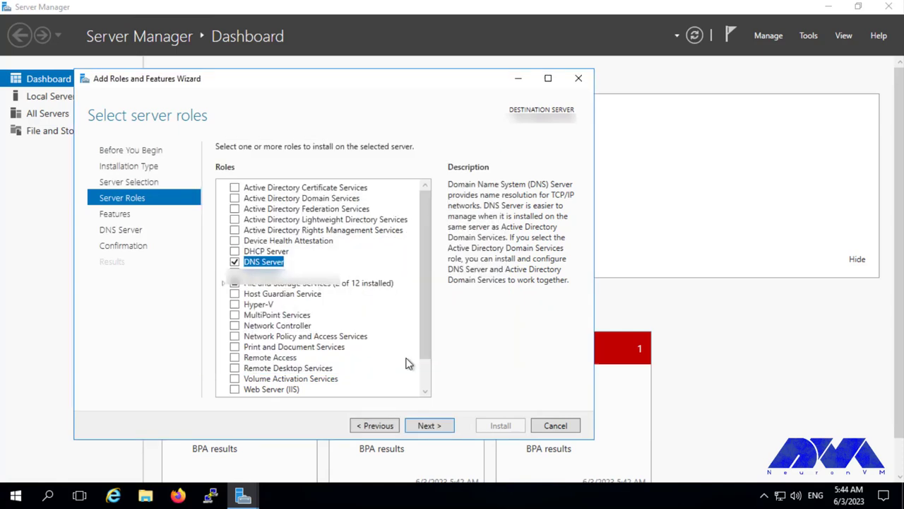
pyautogui.click(437, 427)
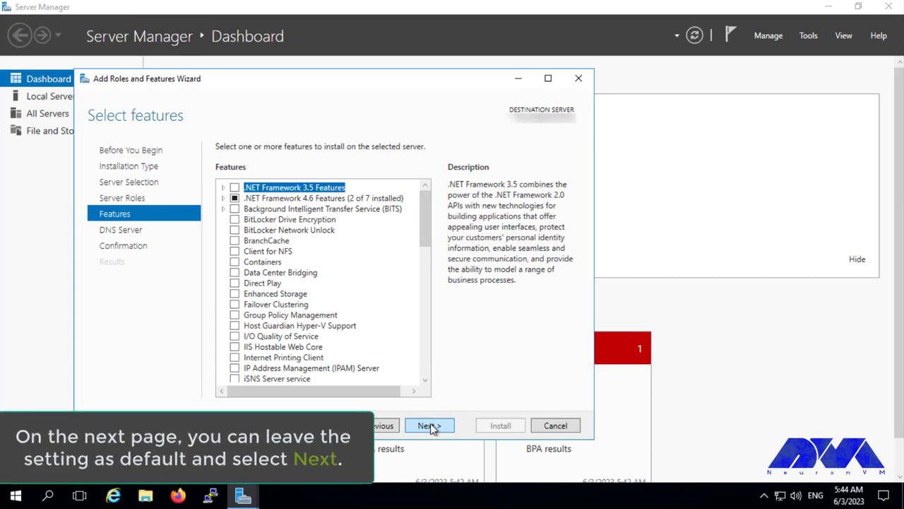
# Keep the default features, install the DNS Server role, and close the wizard and Server Manager once installation completes.
pyautogui.click(430, 426)
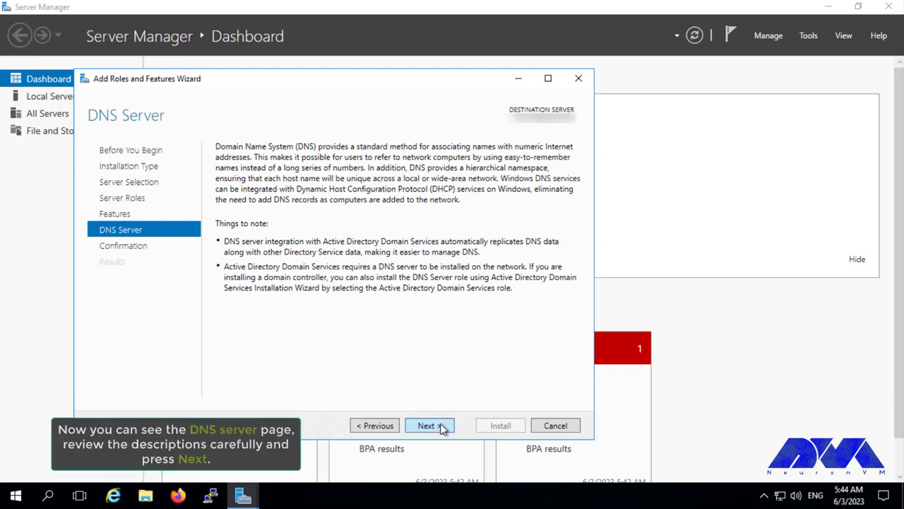
pyautogui.click(428, 425)
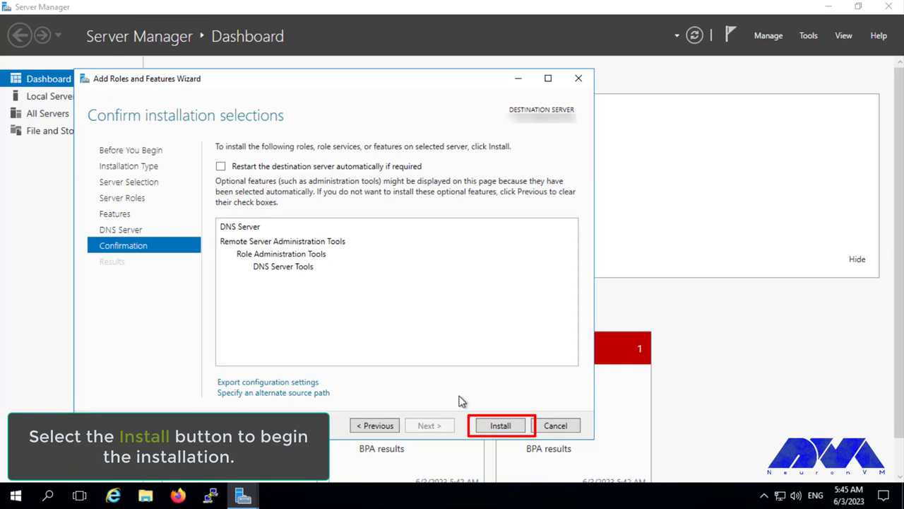
pyautogui.click(501, 425)
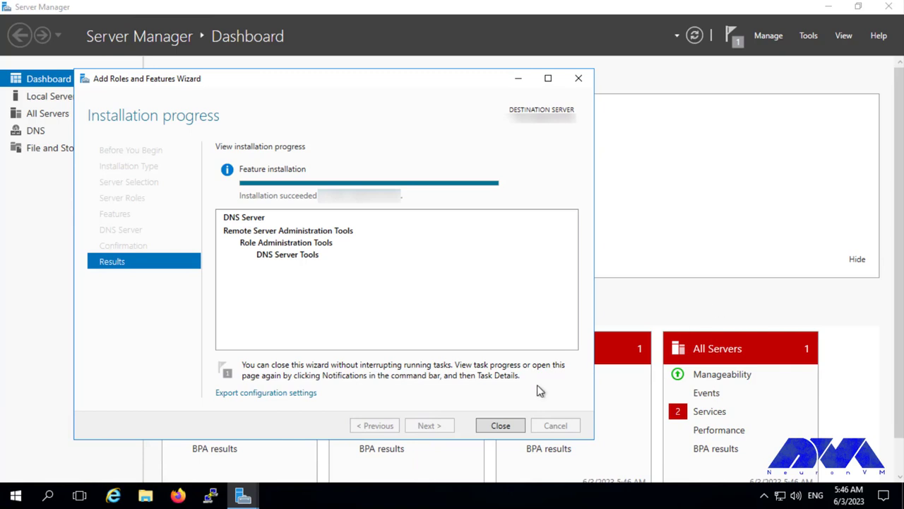
pyautogui.click(499, 426)
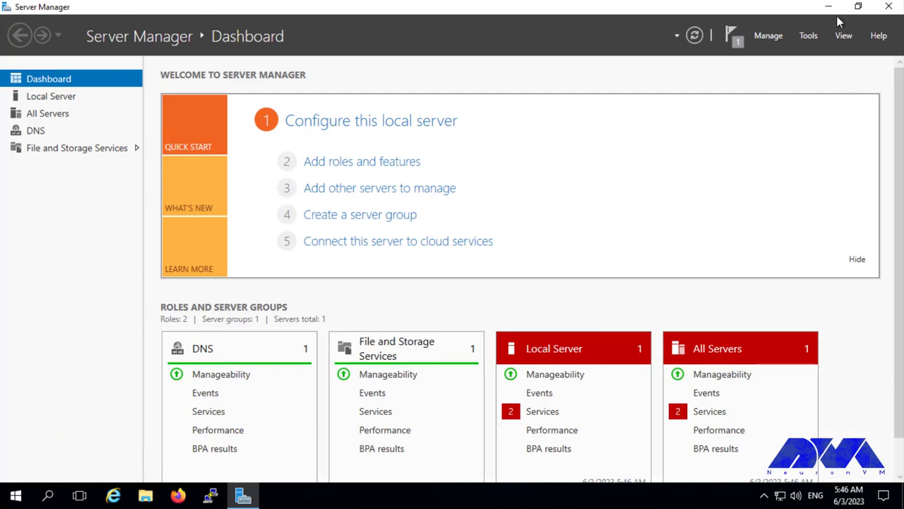
pyautogui.click(888, 7)
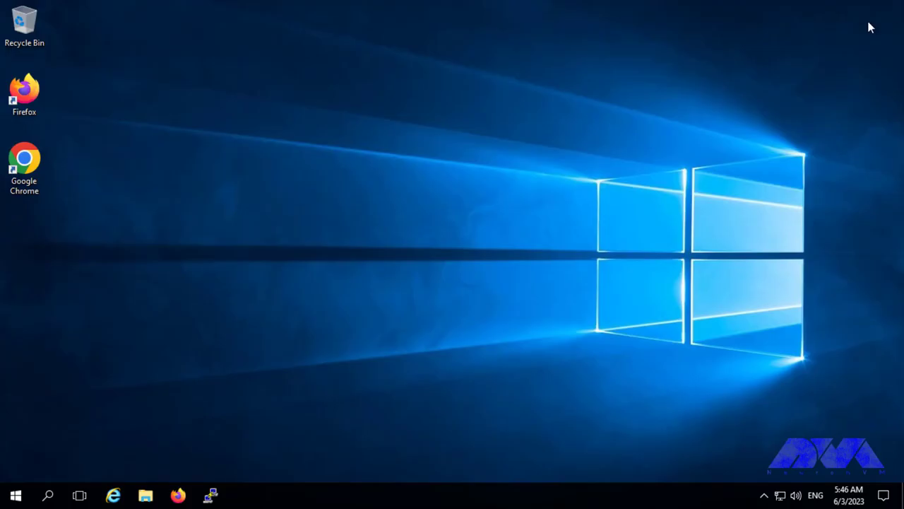
# Open DNS Manager from Windows Administrative Tools and show the local DNS server's properties.
pyautogui.click(17, 497)
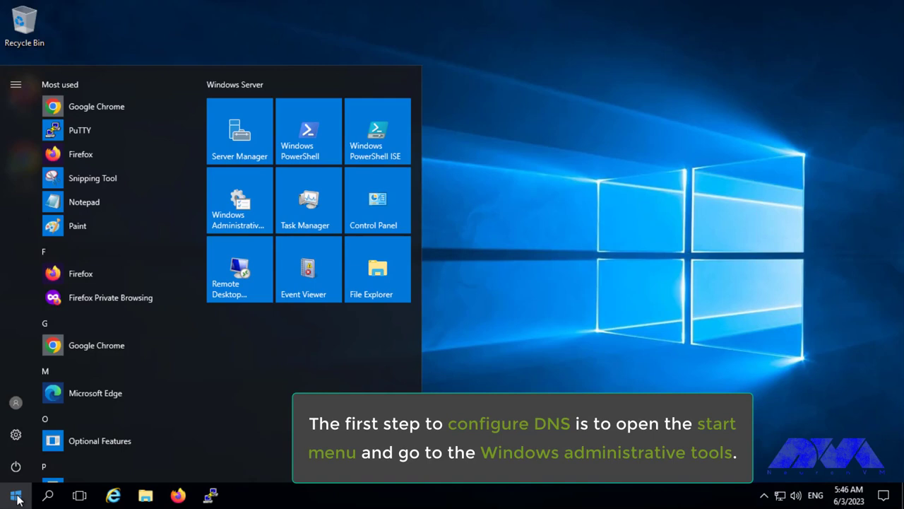
pyautogui.click(236, 215)
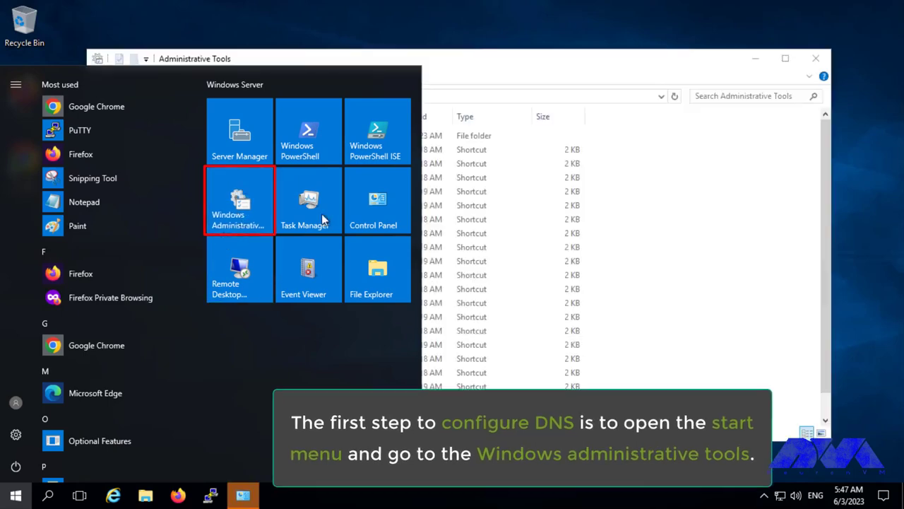
pyautogui.click(604, 65)
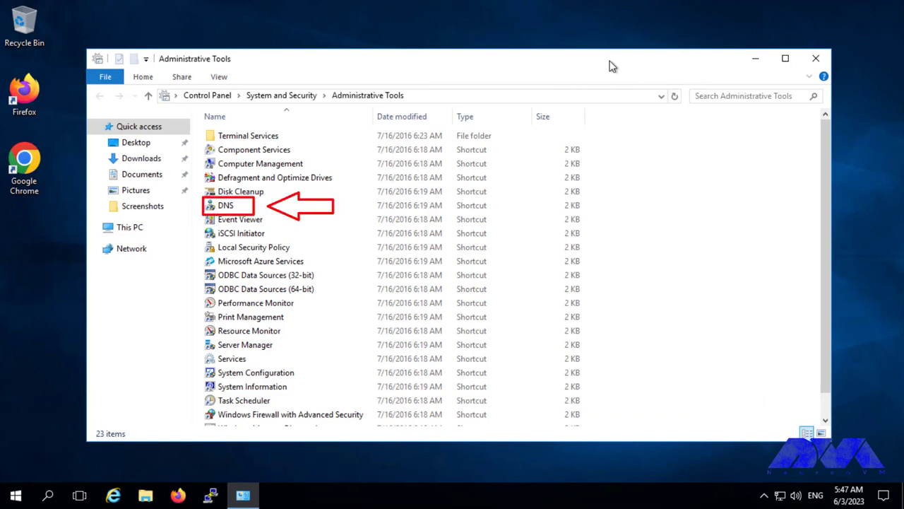
pyautogui.doubleClick(259, 207)
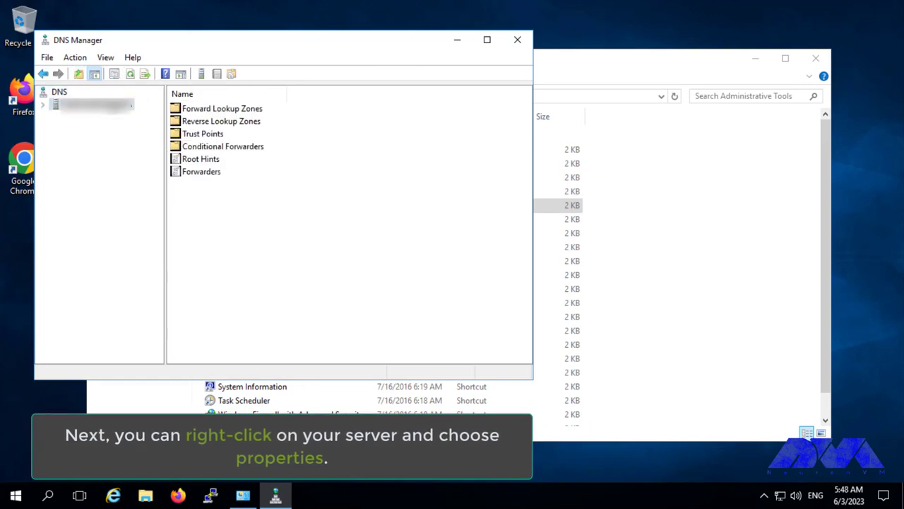
pyautogui.rightClick(110, 103)
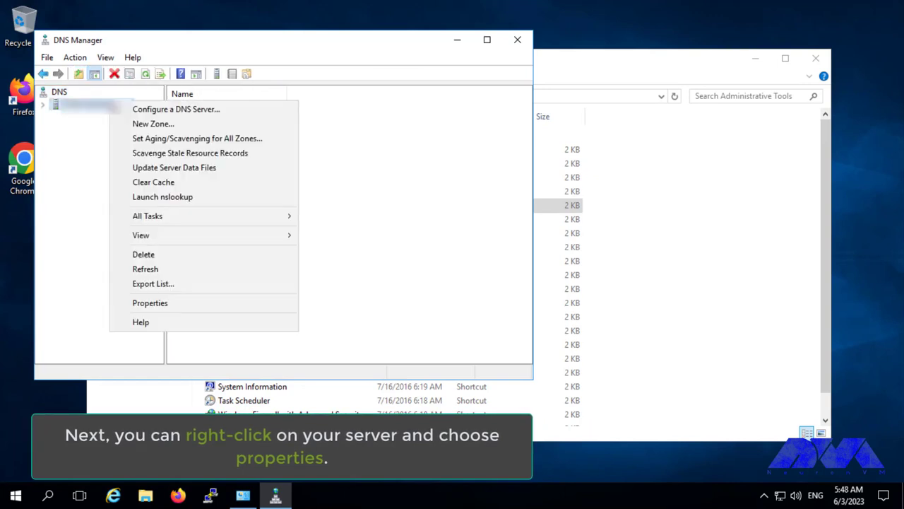
pyautogui.click(188, 302)
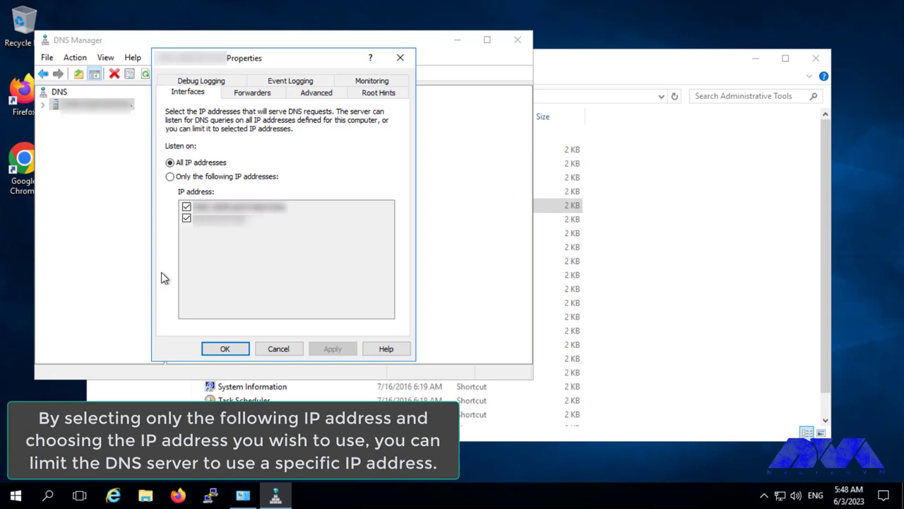
# Try limiting the DNS server to only the following IP addresses, revert to all IP addresses, and close everything without saving.
pyautogui.click(171, 176)
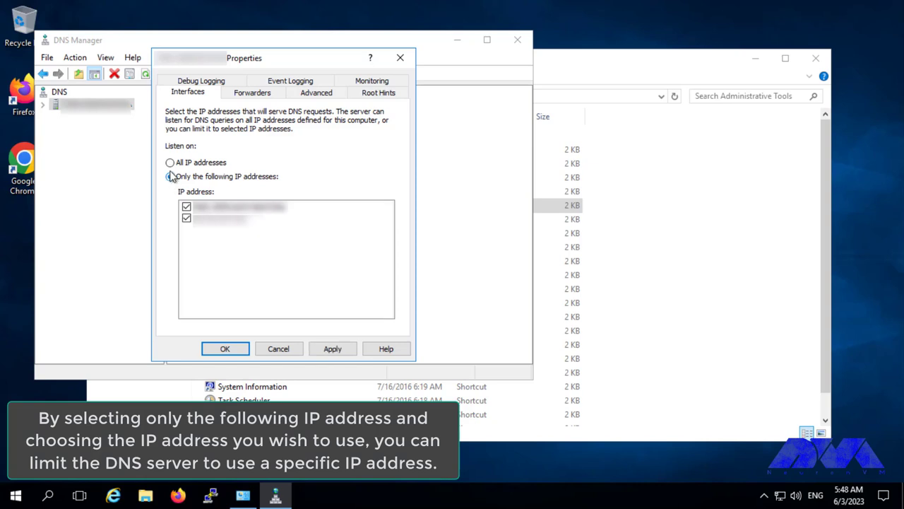
pyautogui.click(188, 220)
pyautogui.click(186, 207)
pyautogui.click(187, 220)
pyautogui.click(186, 206)
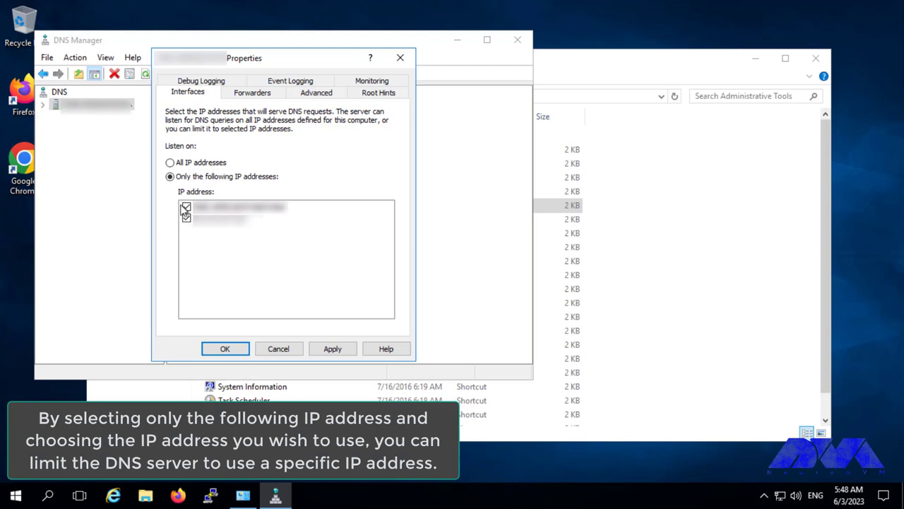
pyautogui.click(171, 164)
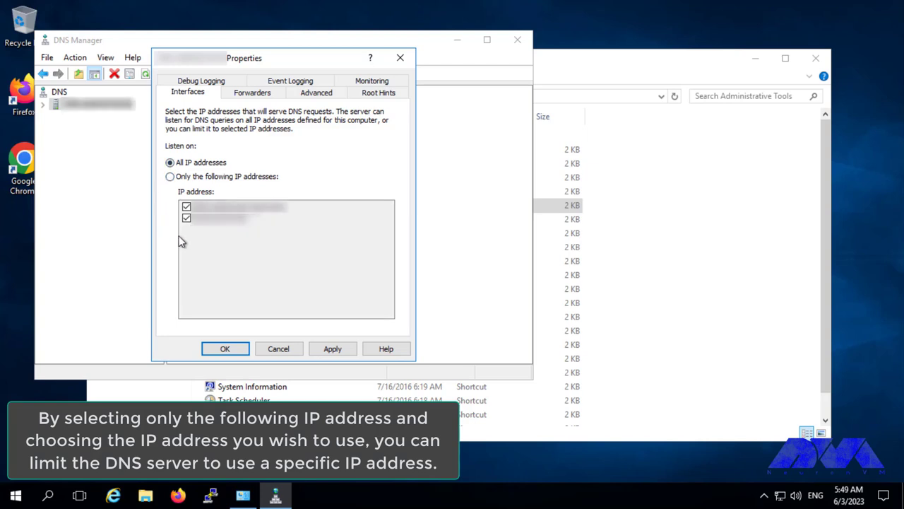
pyautogui.click(286, 348)
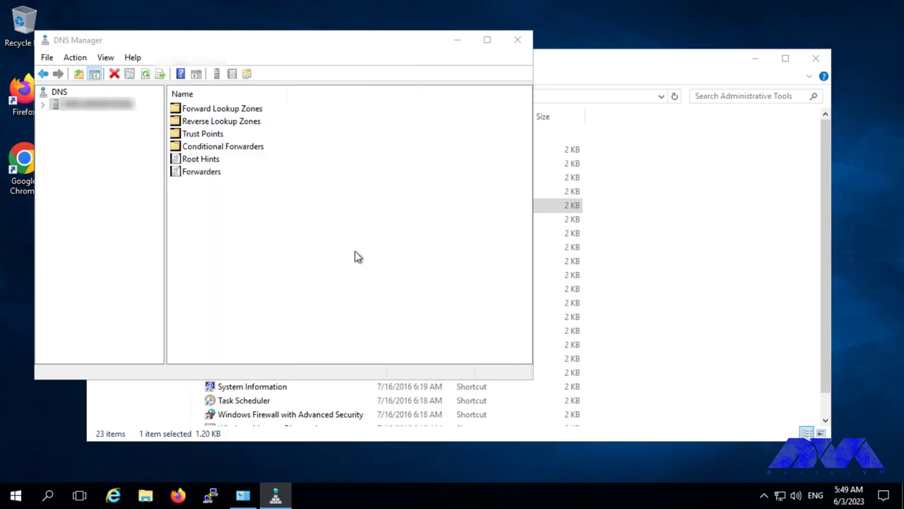
pyautogui.click(517, 40)
pyautogui.click(816, 58)
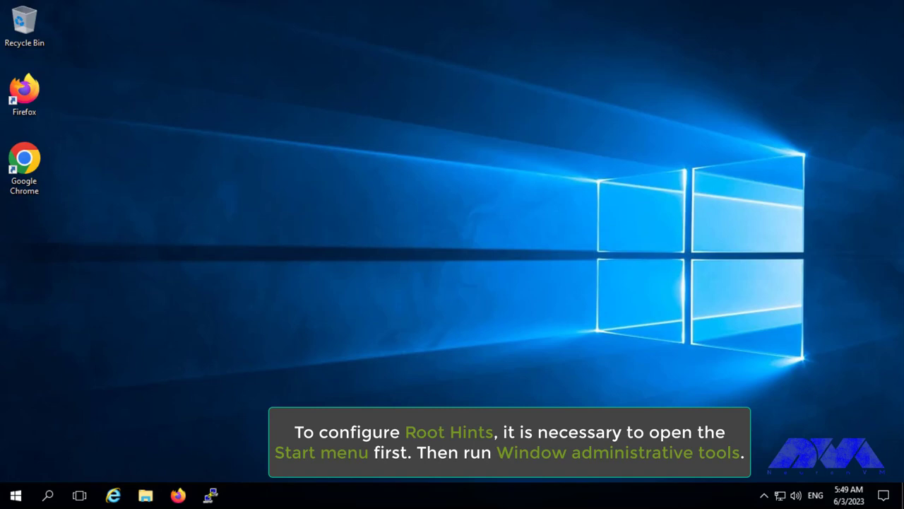
# Reopen DNS Manager from Windows Administrative Tools and display the Root Hints in the DNS server's properties.
pyautogui.click(17, 497)
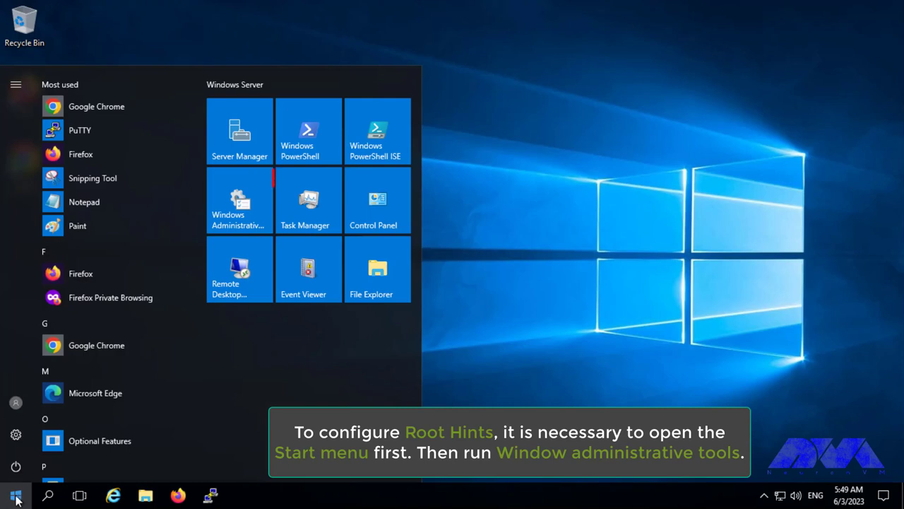
pyautogui.click(253, 212)
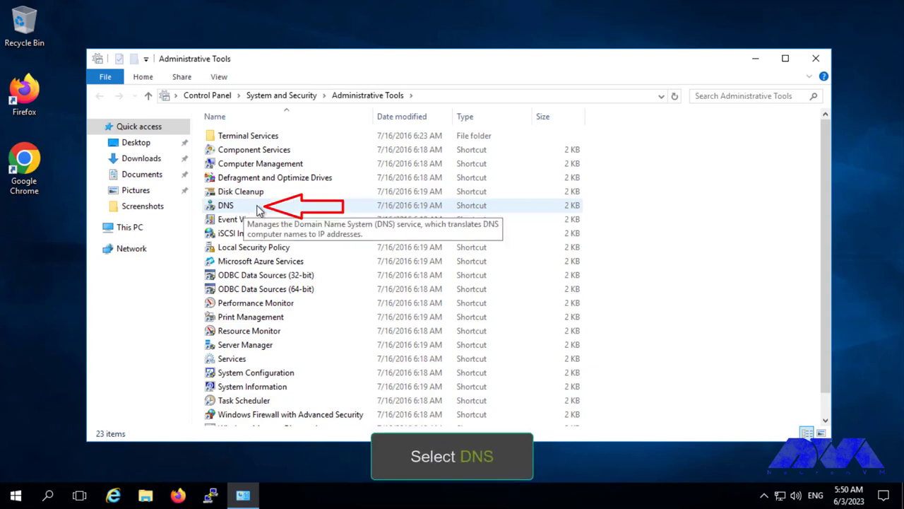
pyautogui.click(259, 209)
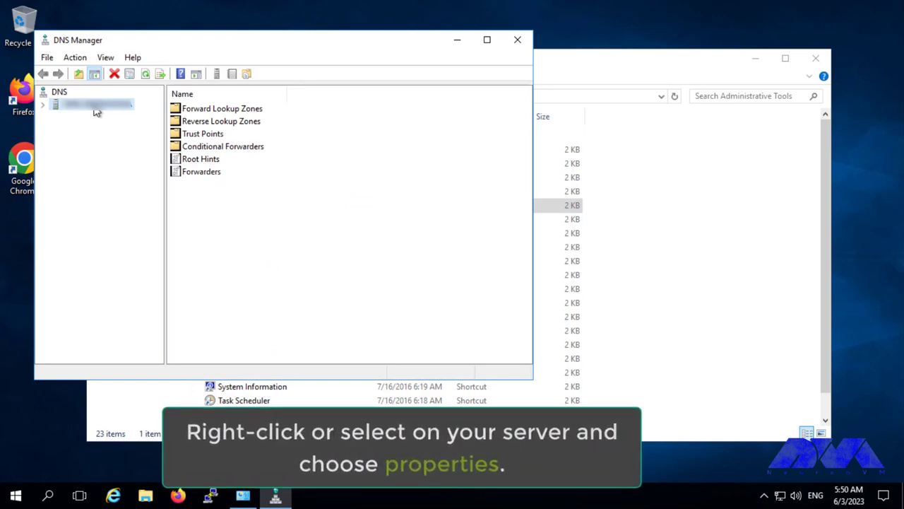
pyautogui.rightClick(96, 112)
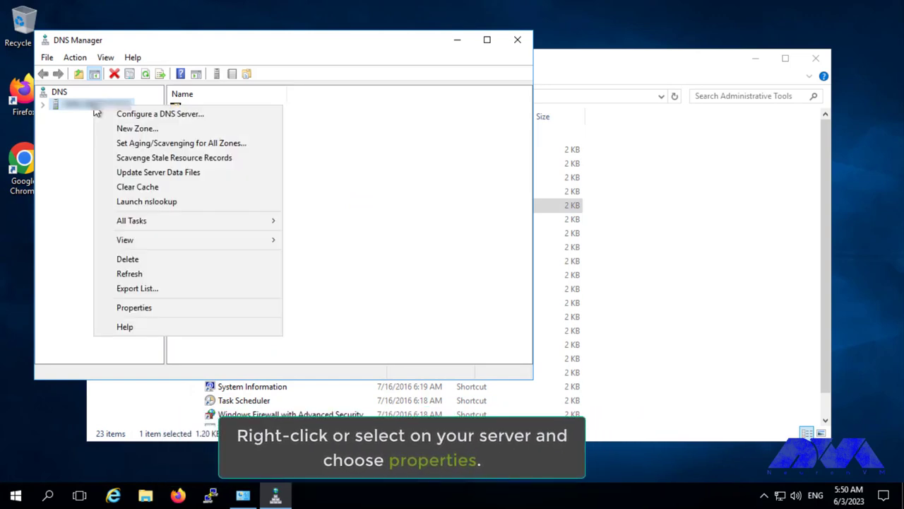
pyautogui.click(176, 308)
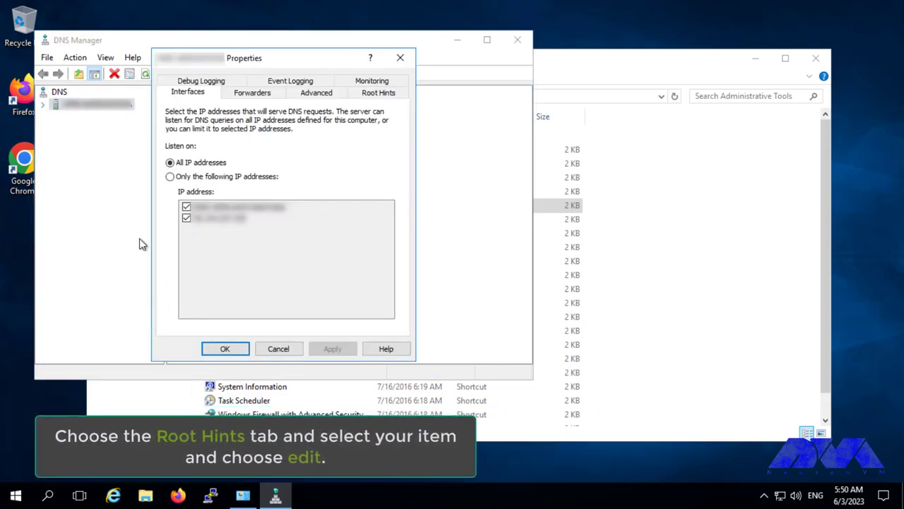
pyautogui.click(368, 95)
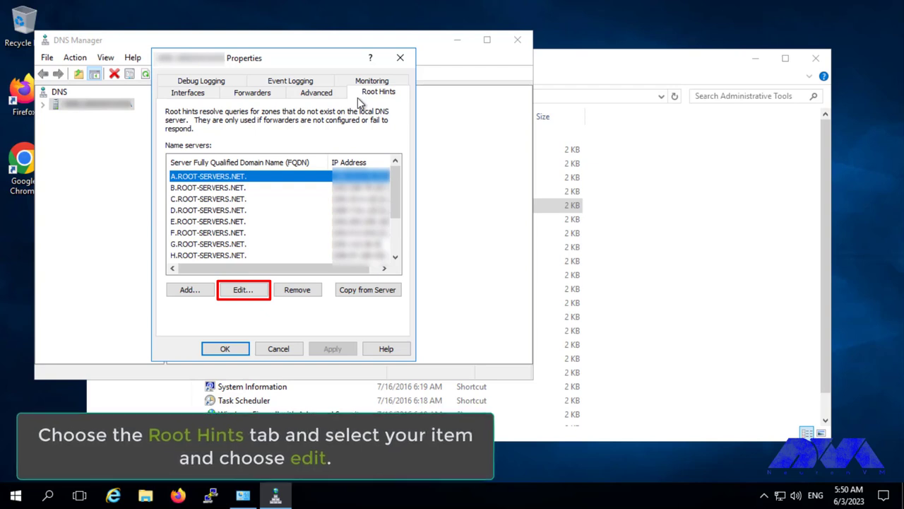
# Open the A.ROOT-SERVERS.NET. root hint for editing and accept its name server record.
pyautogui.click(233, 188)
pyautogui.click(231, 199)
pyautogui.click(226, 211)
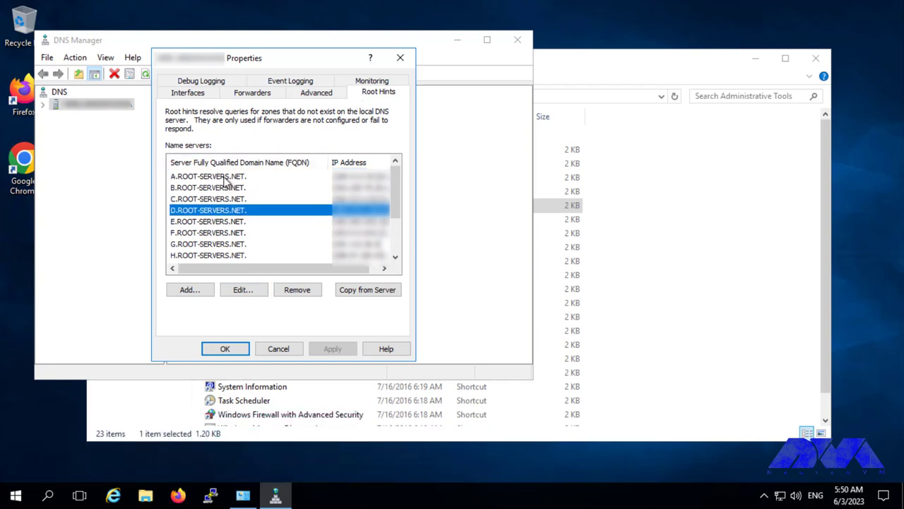
pyautogui.click(228, 177)
pyautogui.click(249, 290)
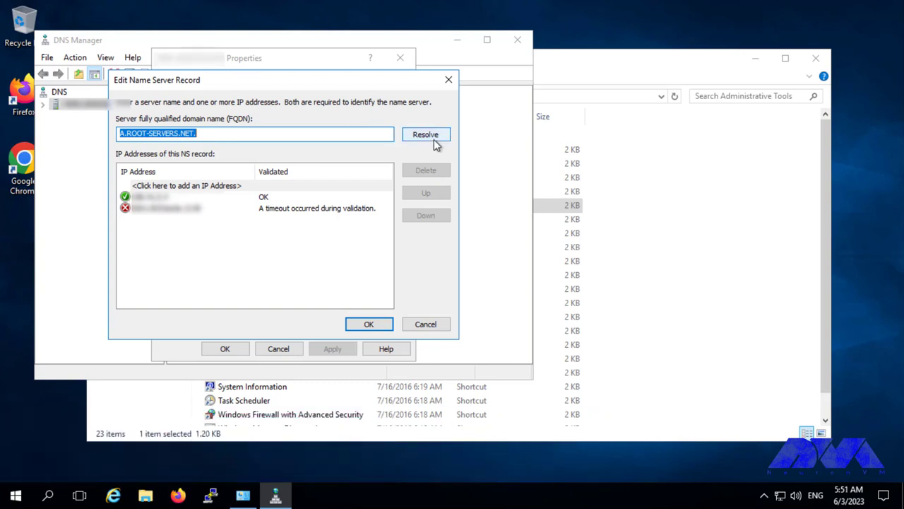
pyautogui.click(379, 327)
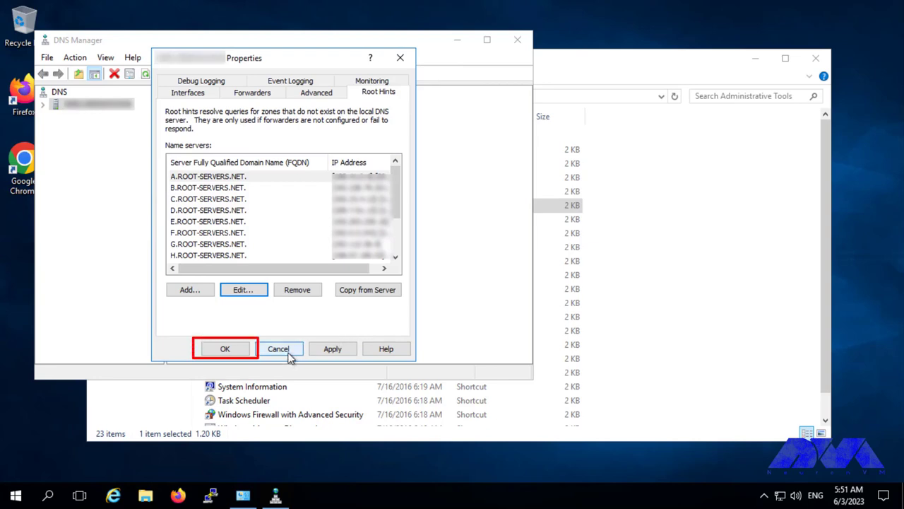
# Confirm the root hints settings and open the forwarders list in the DNS server's properties for editing.
pyautogui.click(224, 348)
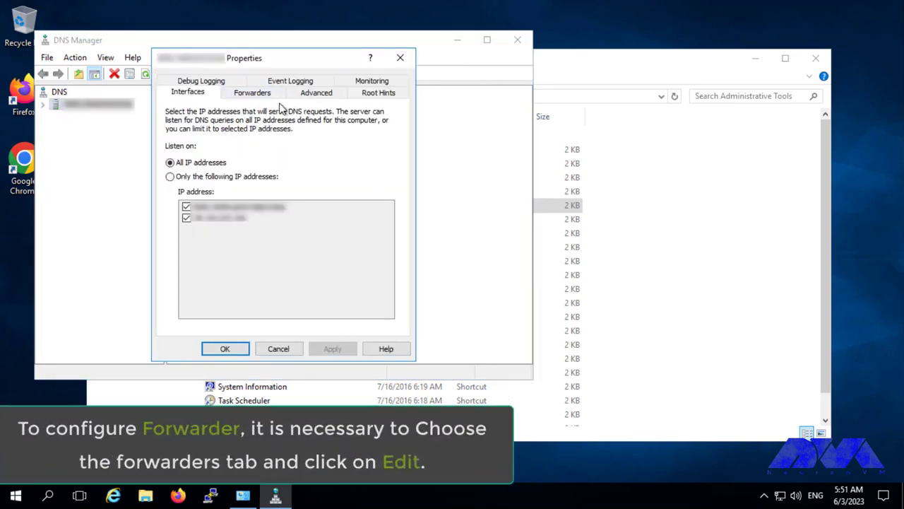
pyautogui.click(254, 92)
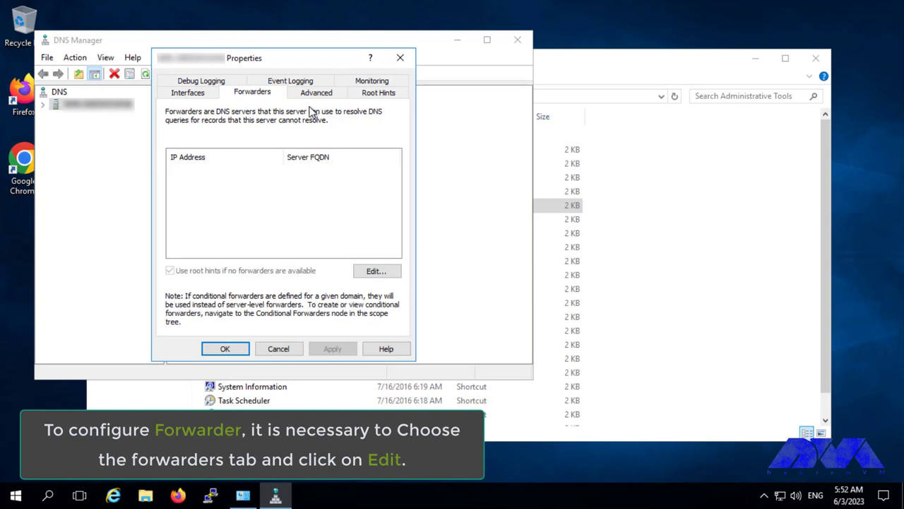
pyautogui.click(374, 271)
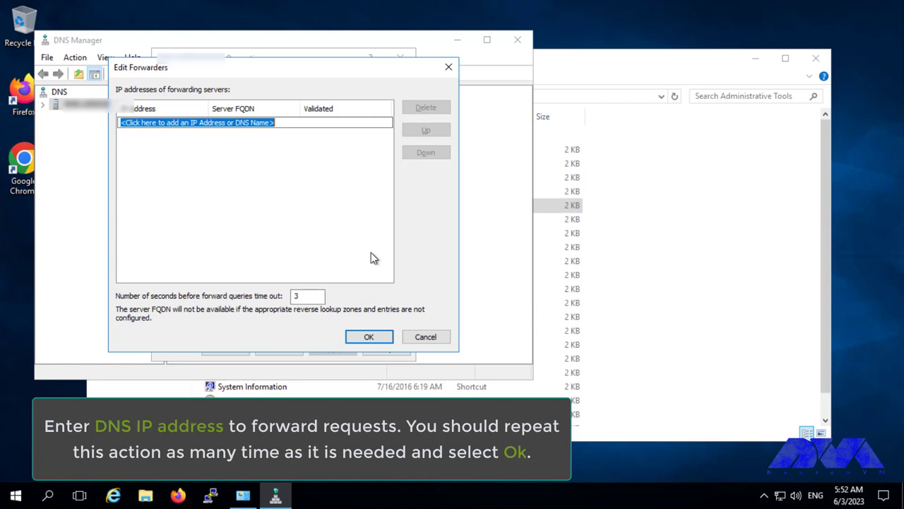
# Leave the forwarders and server properties without adding a forwarder, and close DNS Manager and Administrative Tools.
pyautogui.click(419, 339)
pyautogui.click(280, 347)
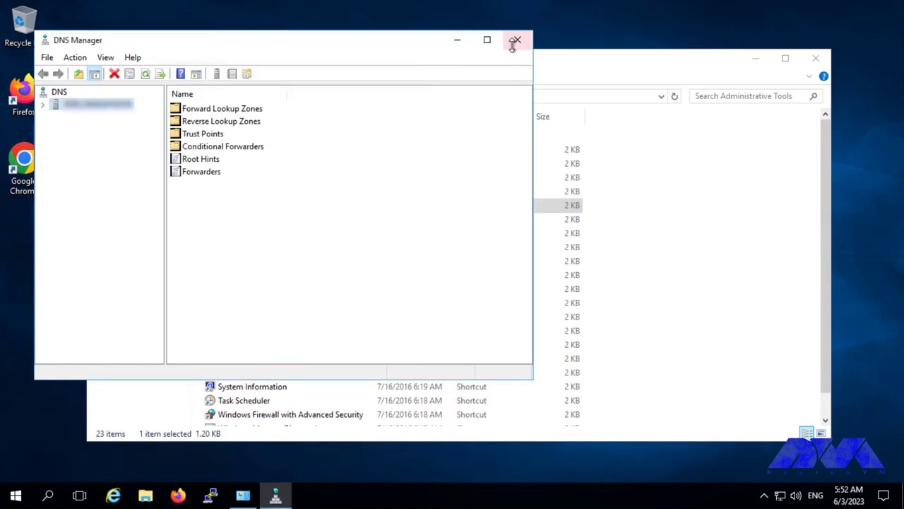
pyautogui.click(518, 40)
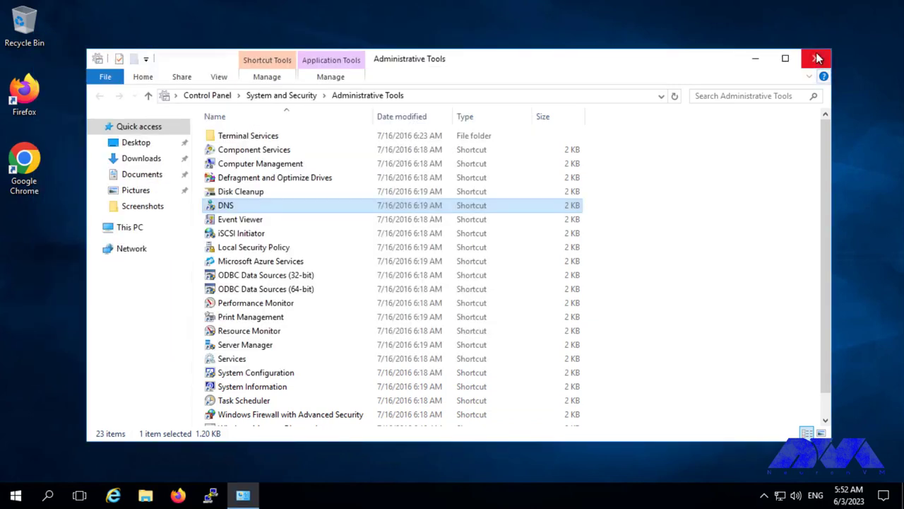
pyautogui.click(816, 58)
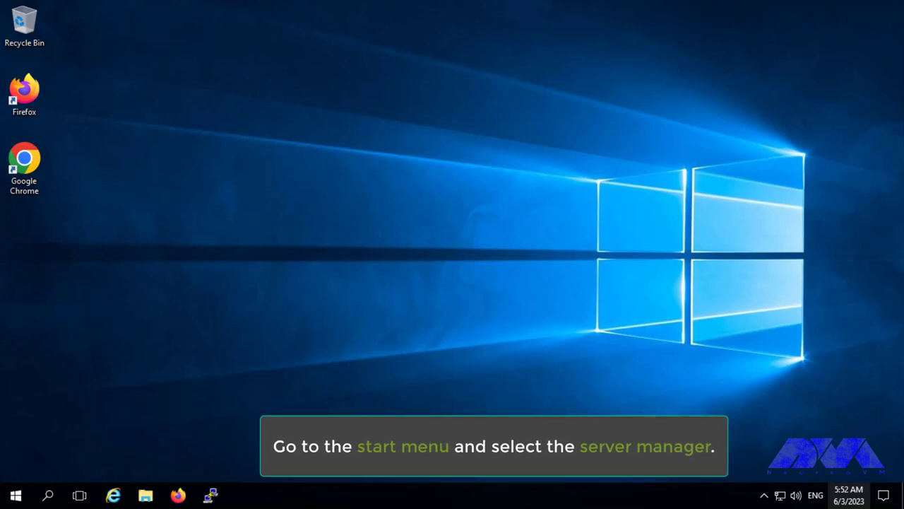
# Start the Remove Roles and Features Wizard from Server Manager and accept the Windows Server 2016 Datacenter machine in the server pool.
pyautogui.click(17, 492)
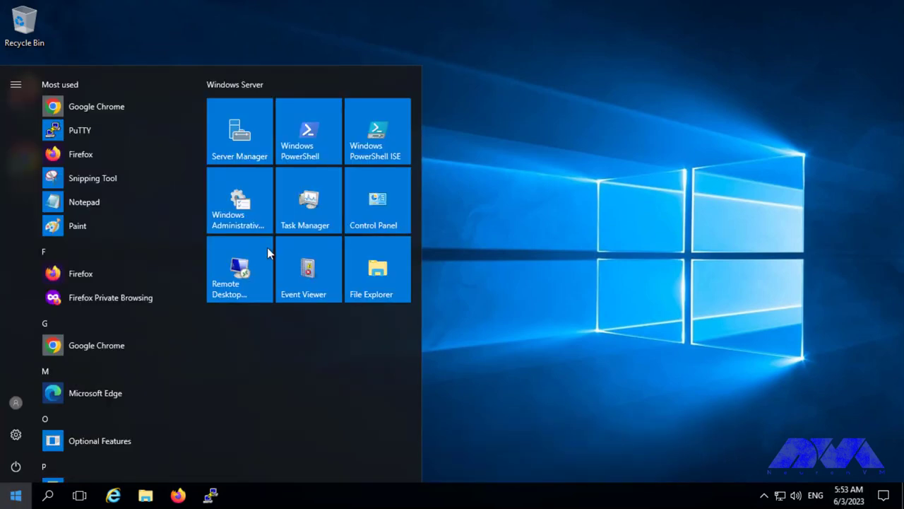
pyautogui.click(252, 147)
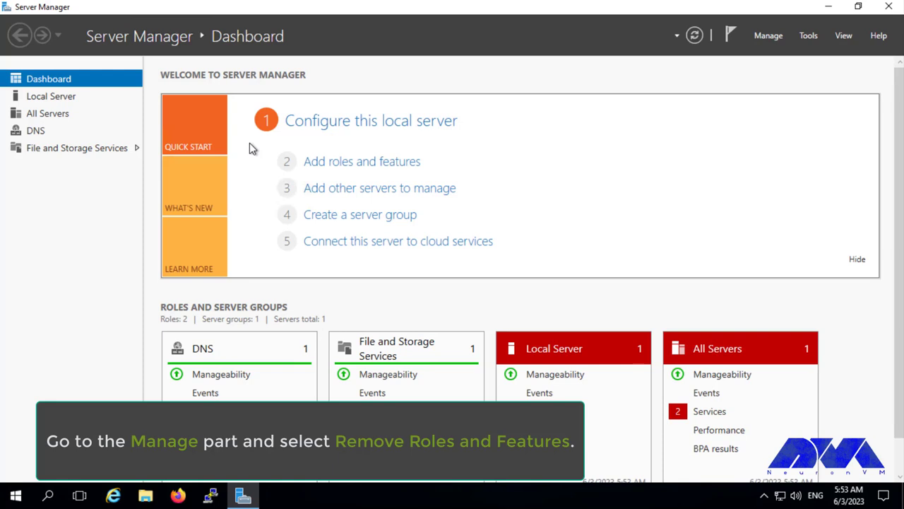
pyautogui.click(767, 36)
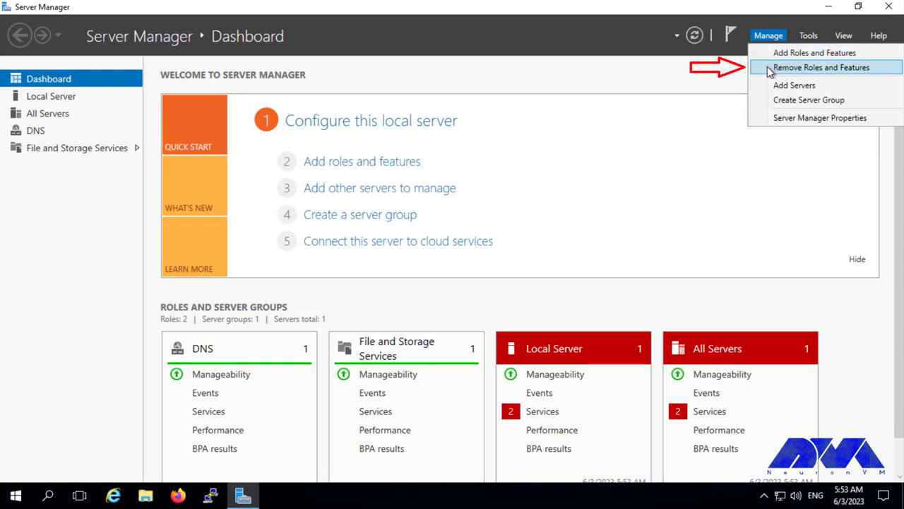
pyautogui.click(770, 68)
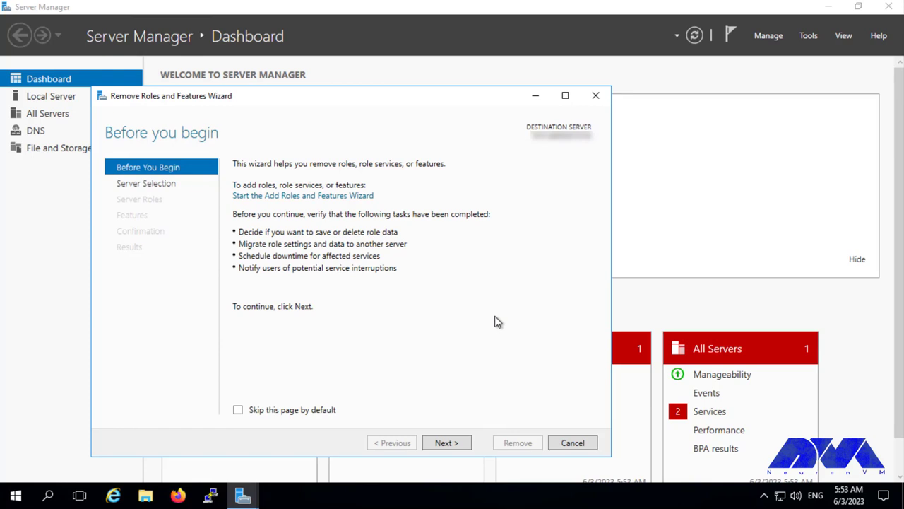
pyautogui.click(445, 443)
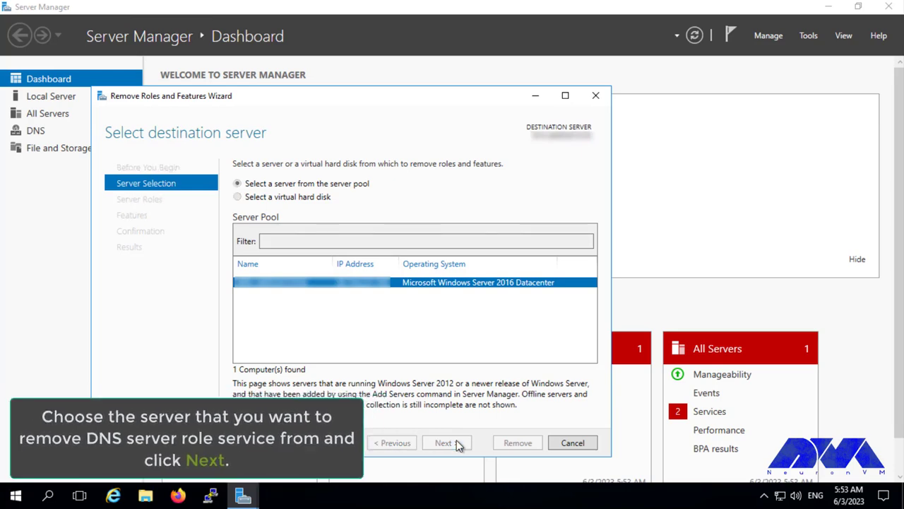
pyautogui.click(457, 443)
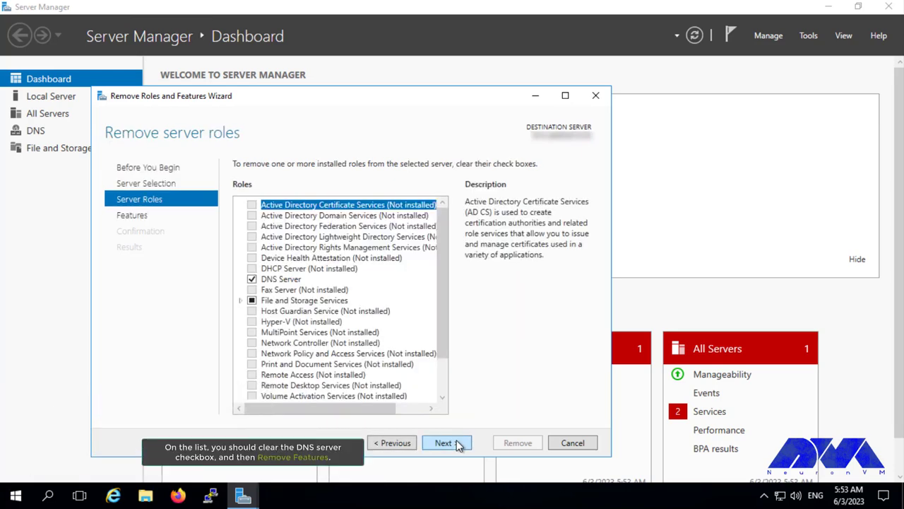
# Deselect the DNS Server role together with its DNS Server Tools and proceed to the removal confirmation without changing other features.
pyautogui.click(252, 279)
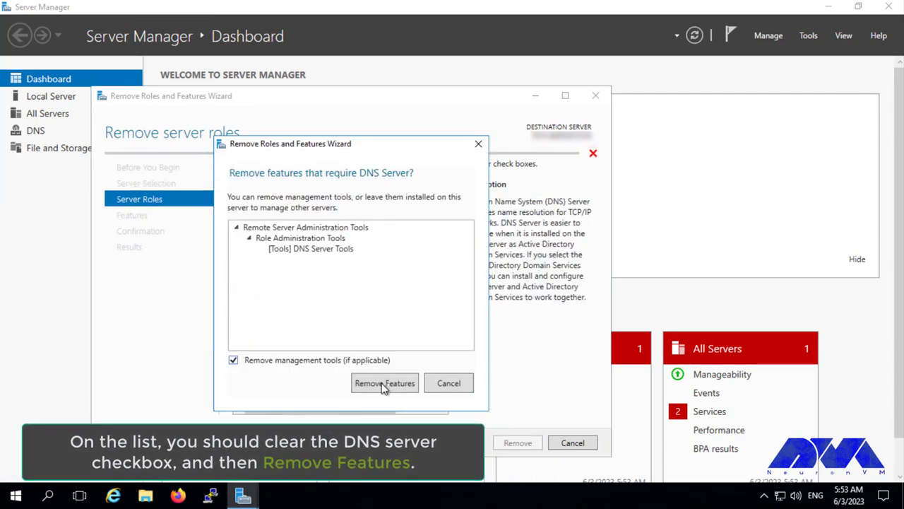
pyautogui.click(384, 385)
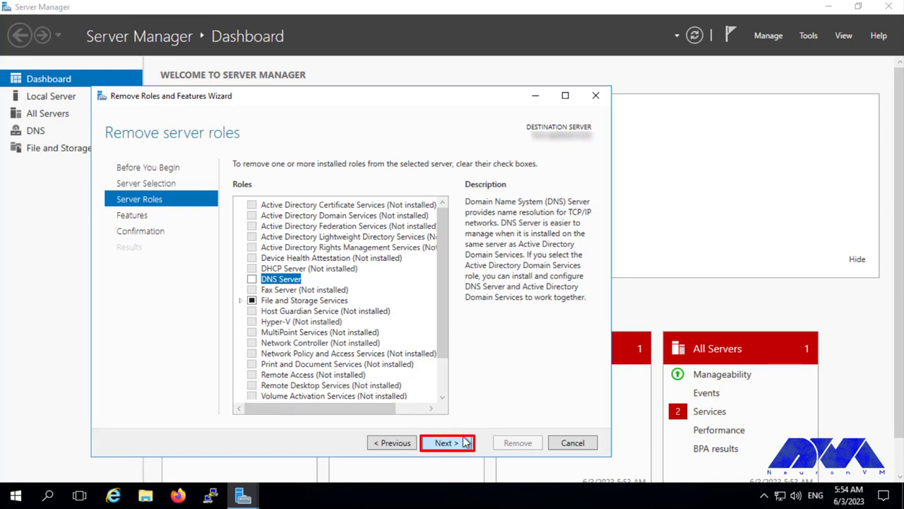
pyautogui.click(465, 442)
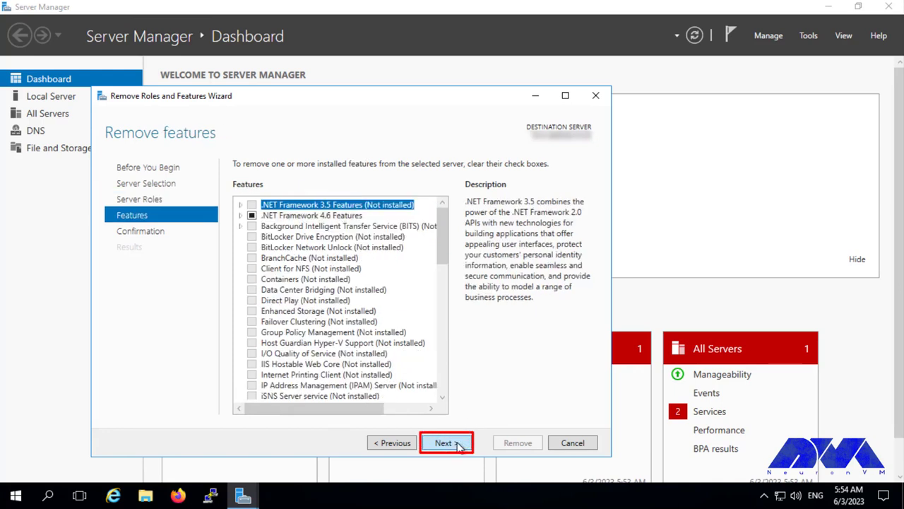
pyautogui.click(465, 441)
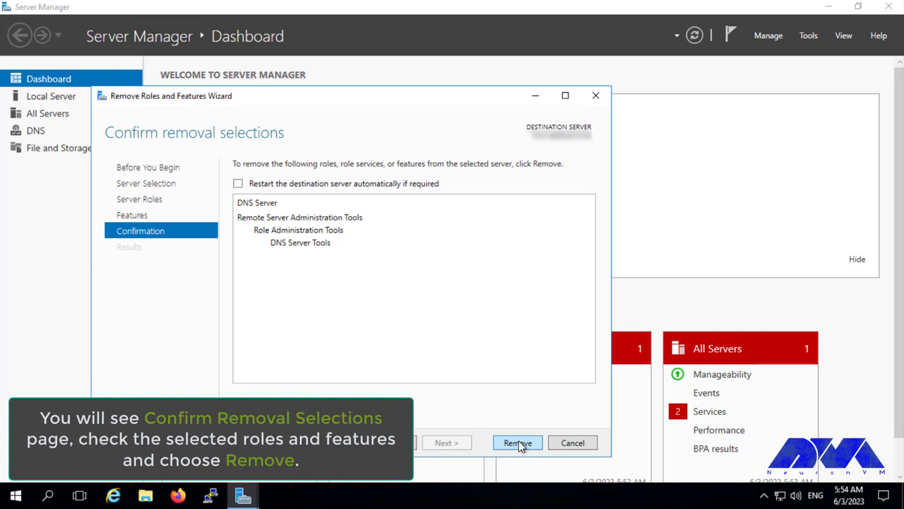
# Remove the DNS Server role and its tools, and close the wizard and Server Manager.
pyautogui.click(518, 443)
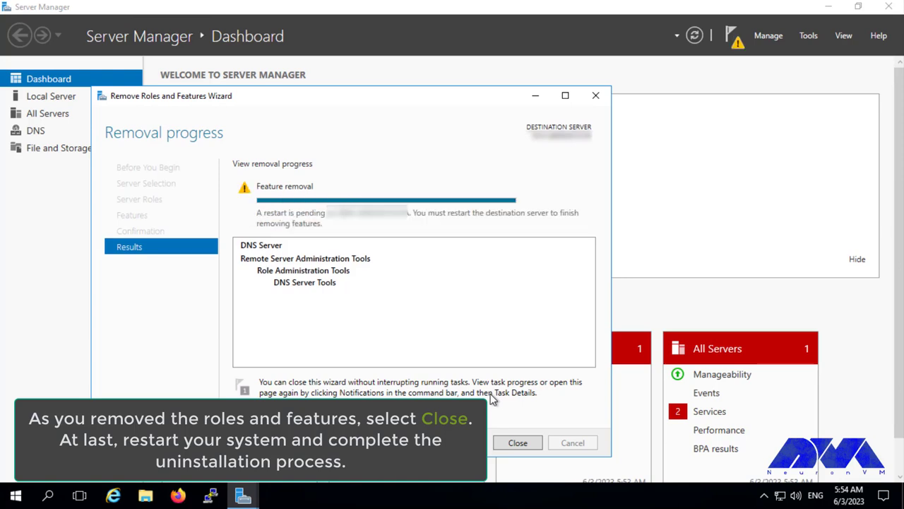
pyautogui.click(523, 444)
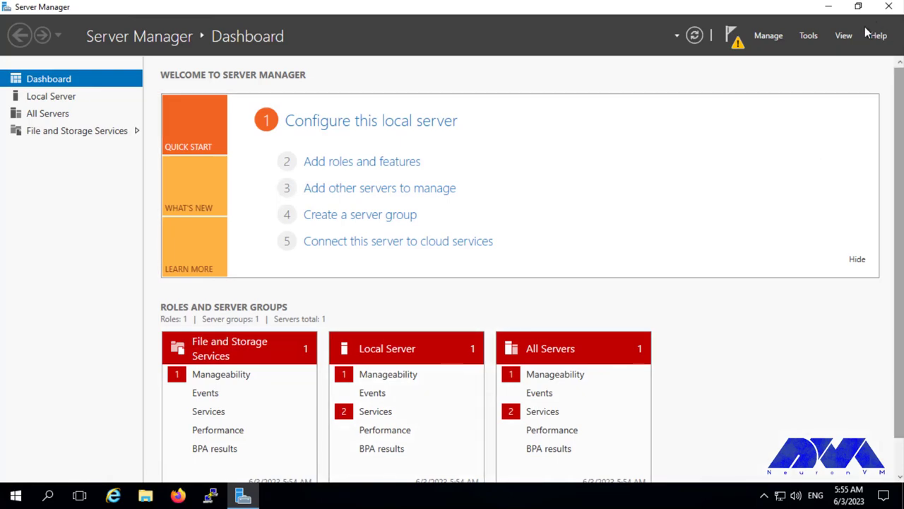
pyautogui.click(889, 7)
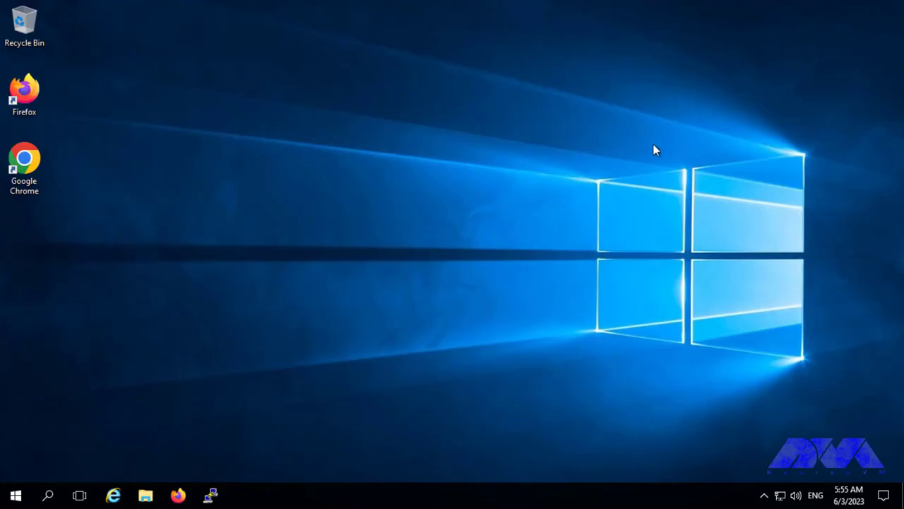